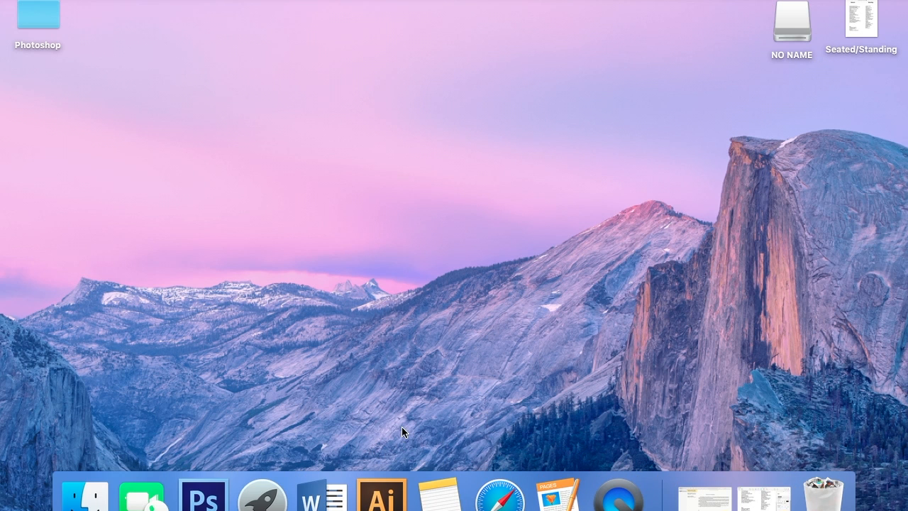
Step: Open Safari and search Google Images for "soft colored flowers"
{"action": "left_click", "coordinate": [494, 483]}
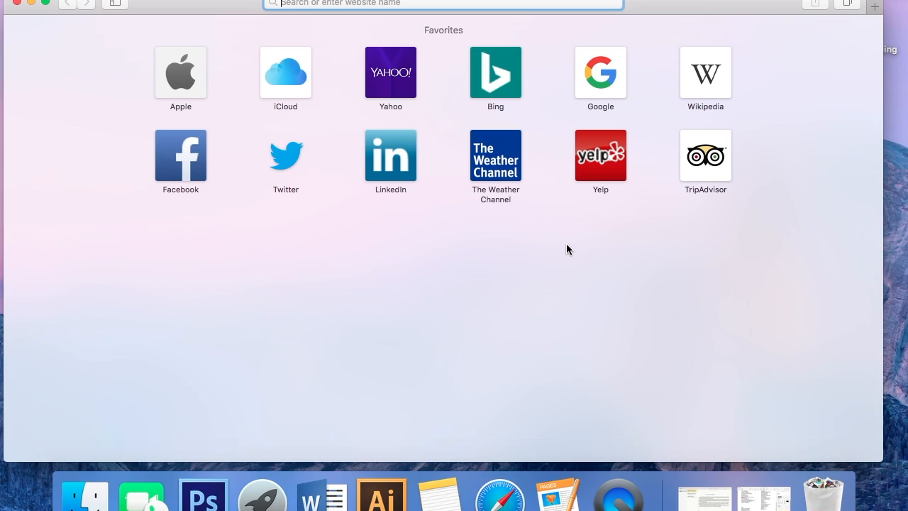
{"action": "type", "text": "sof"}
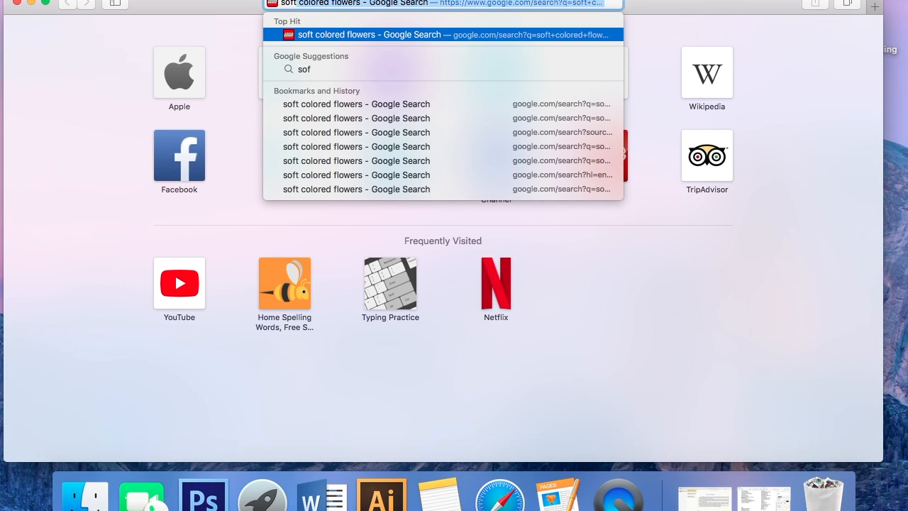
{"action": "type", "text": "t colore"}
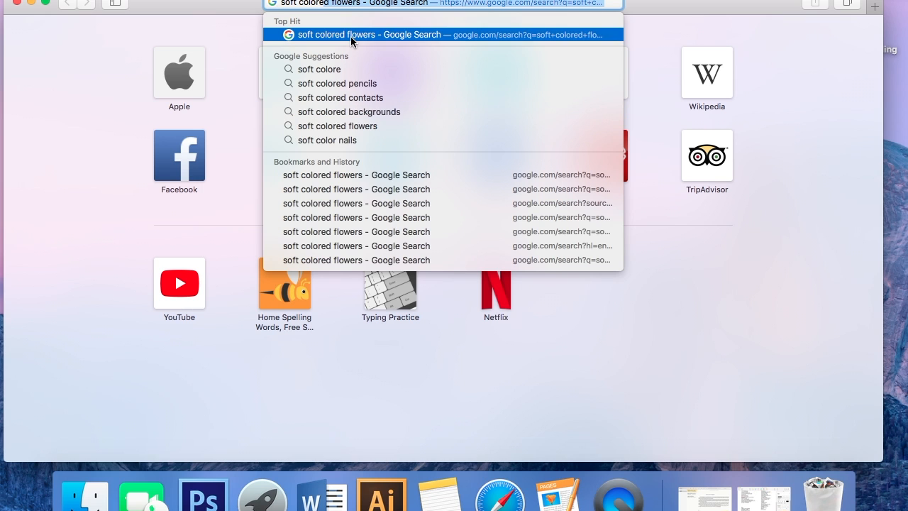
{"action": "left_click", "coordinate": [350, 36]}
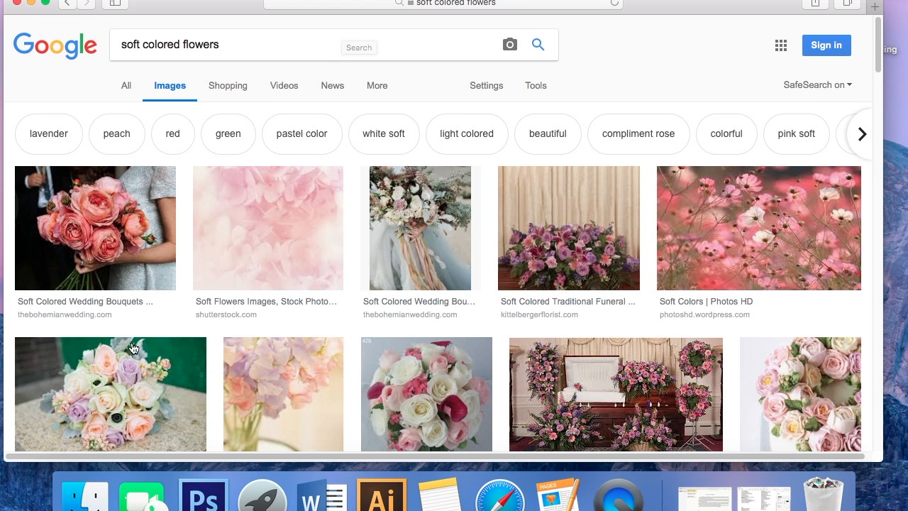
Step: Save the pastel rose bouquet image from Althauser Design to the desktop and close the browser window
{"action": "scroll", "coordinate": [292, 281], "scroll_direction": "down", "scroll_amount": 5}
{"action": "left_click", "coordinate": [122, 227]}
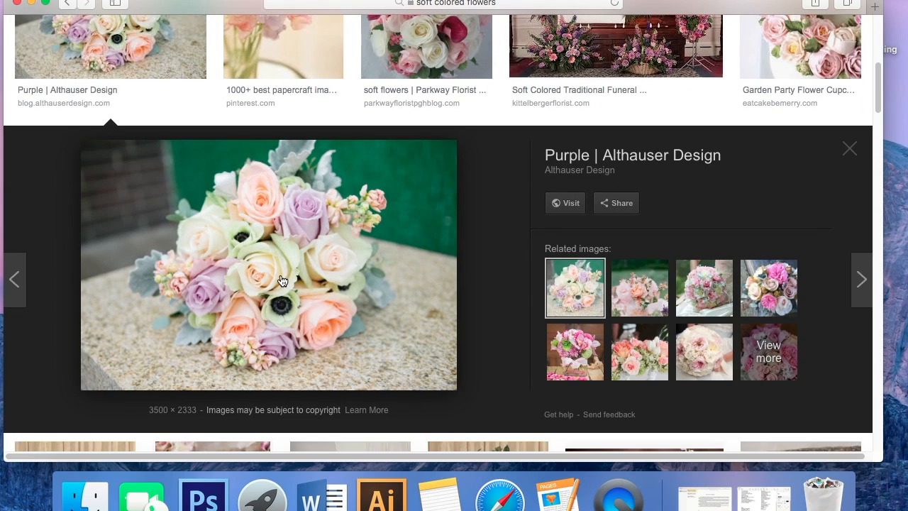
{"action": "left_click_drag", "start_coordinate": [282, 282], "coordinate": [891, 505]}
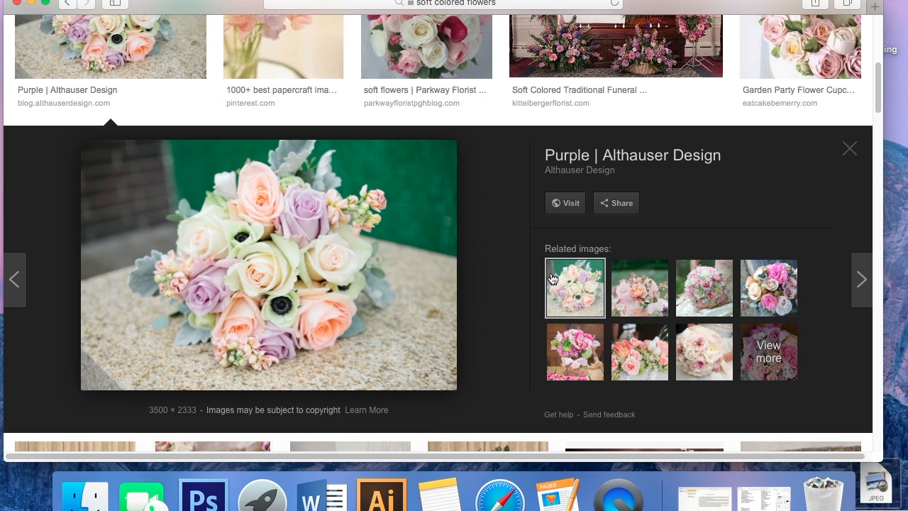
{"action": "left_click", "coordinate": [16, 4]}
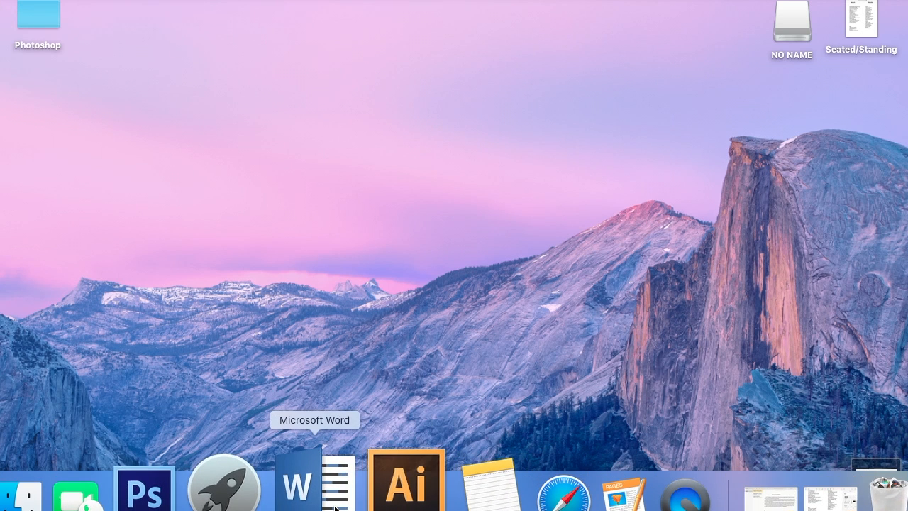
Step: Switch to Photoshop, hide the Dock and enlarge the workspace to the full screen height
{"action": "left_click", "coordinate": [216, 502]}
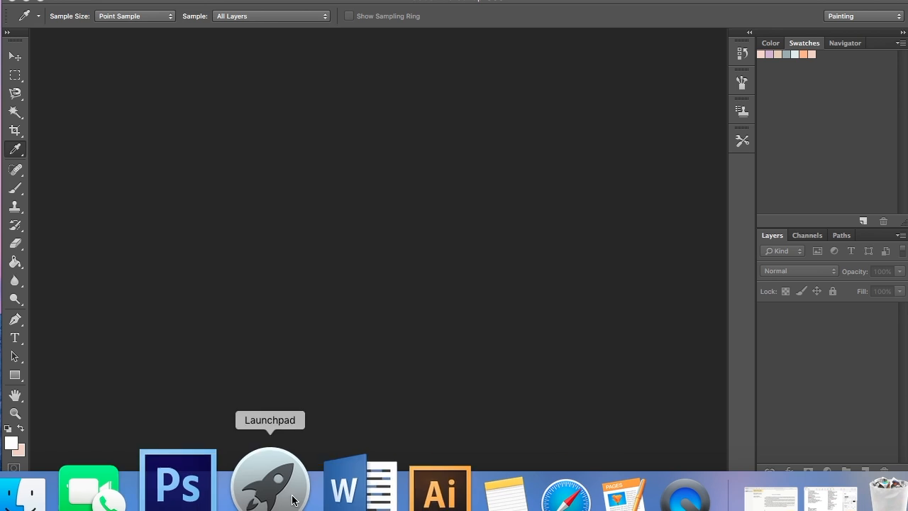
{"action": "left_click", "coordinate": [41, 5]}
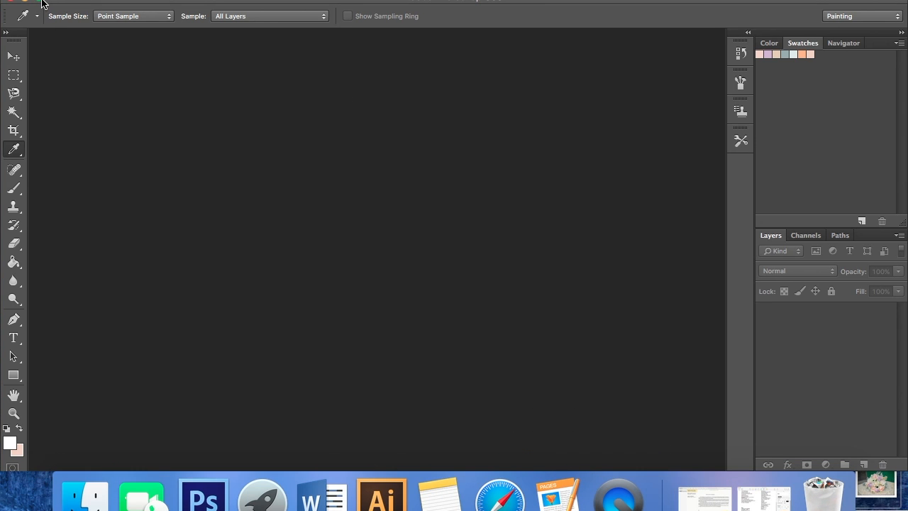
{"action": "left_click", "coordinate": [41, 5]}
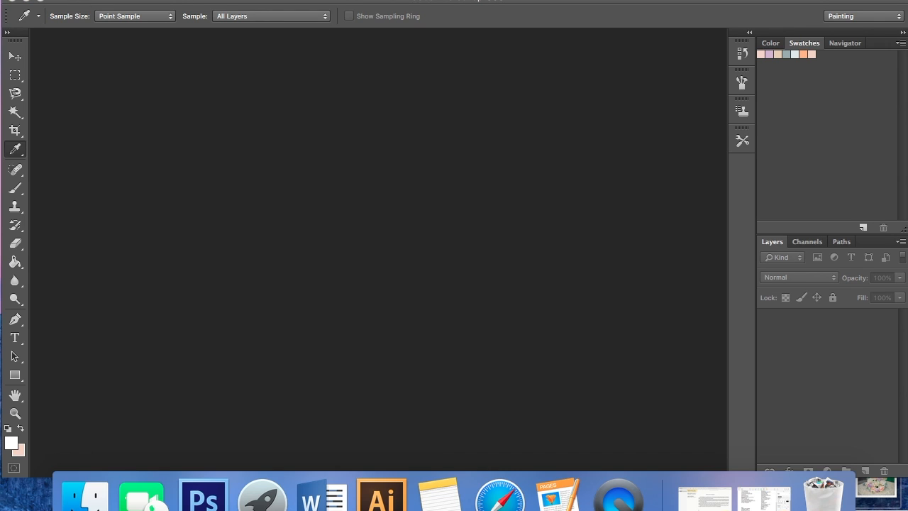
{"action": "left_click", "coordinate": [42, 3]}
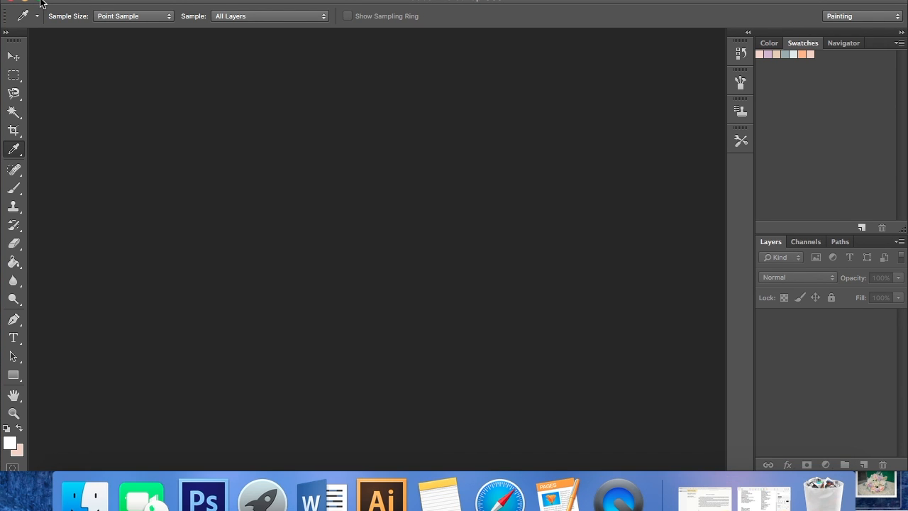
{"action": "left_click", "coordinate": [41, 4]}
{"action": "left_click", "coordinate": [40, 3]}
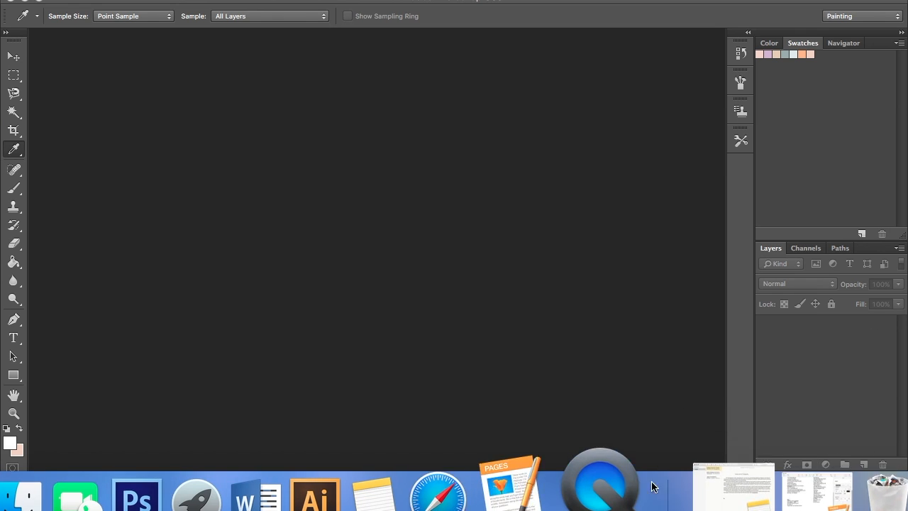
{"action": "left_click_drag", "start_coordinate": [658, 488], "coordinate": [659, 510]}
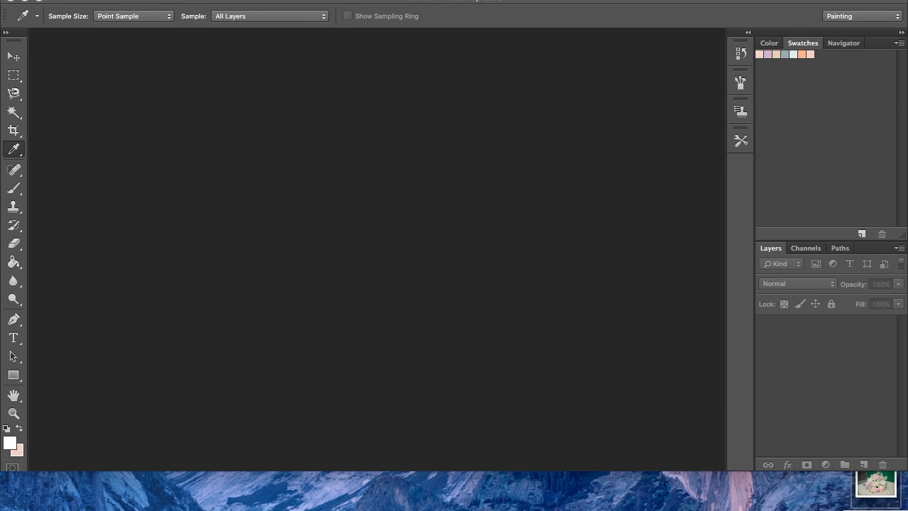
{"action": "left_click_drag", "start_coordinate": [683, 473], "coordinate": [684, 510]}
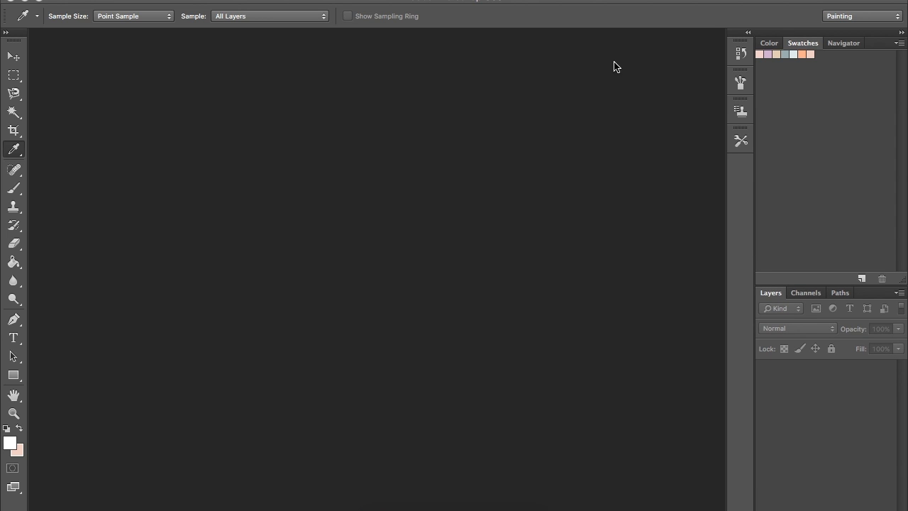
Step: Open the saved bouquet image from the desktop in Photoshop, shifting the window aside to reach it and back
{"action": "left_click_drag", "start_coordinate": [515, 3], "coordinate": [424, 2]}
{"action": "left_click_drag", "start_coordinate": [888, 480], "coordinate": [347, 264]}
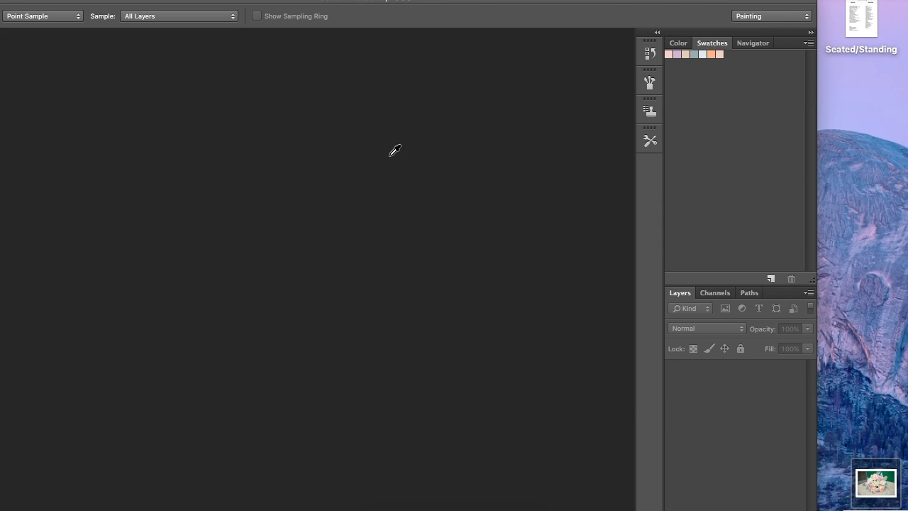
{"action": "left_click_drag", "start_coordinate": [427, 1], "coordinate": [507, 1]}
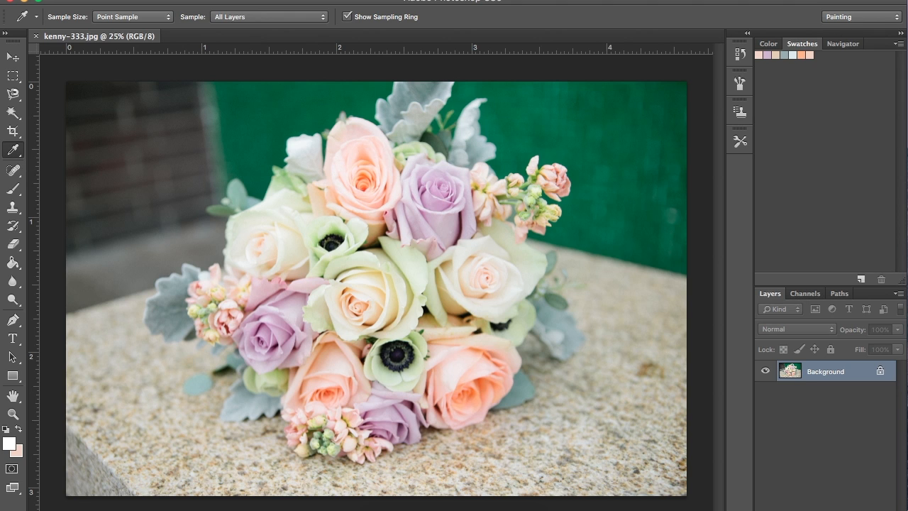
Step: Delete all existing color swatches through the Preset Manager
{"action": "left_click", "coordinate": [898, 44]}
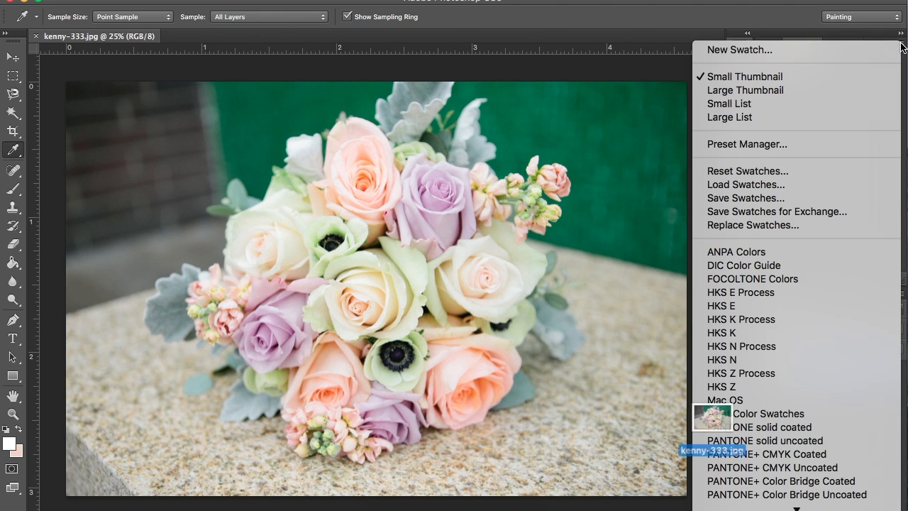
{"action": "left_click", "coordinate": [827, 146]}
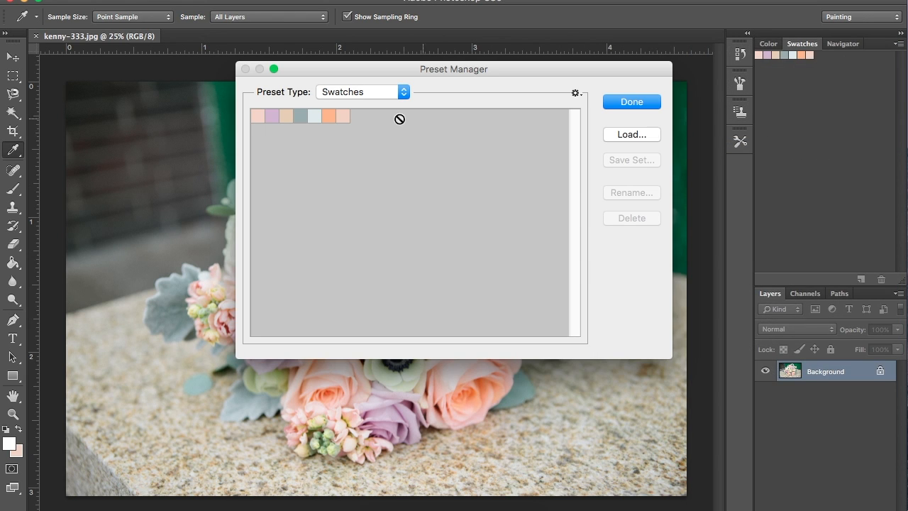
{"action": "left_click", "coordinate": [256, 116]}
{"action": "left_click", "coordinate": [345, 117], "text": "shift"}
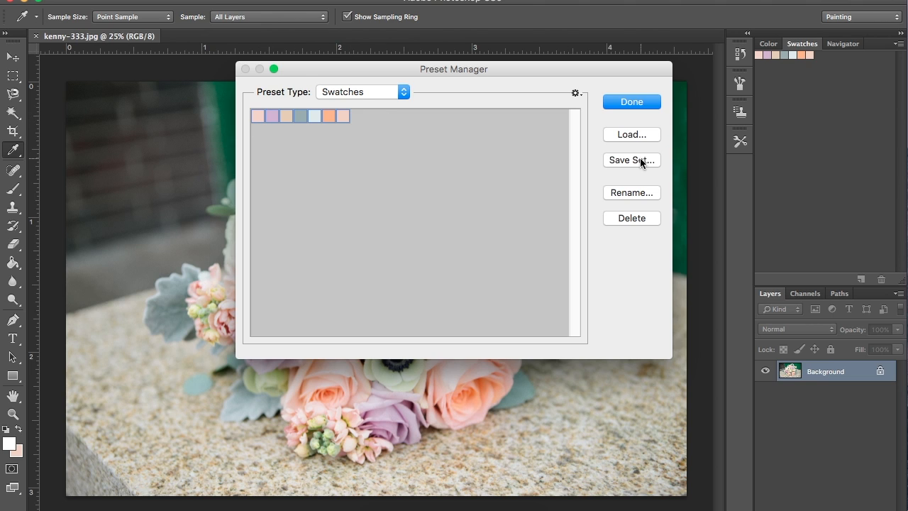
{"action": "left_click", "coordinate": [639, 219]}
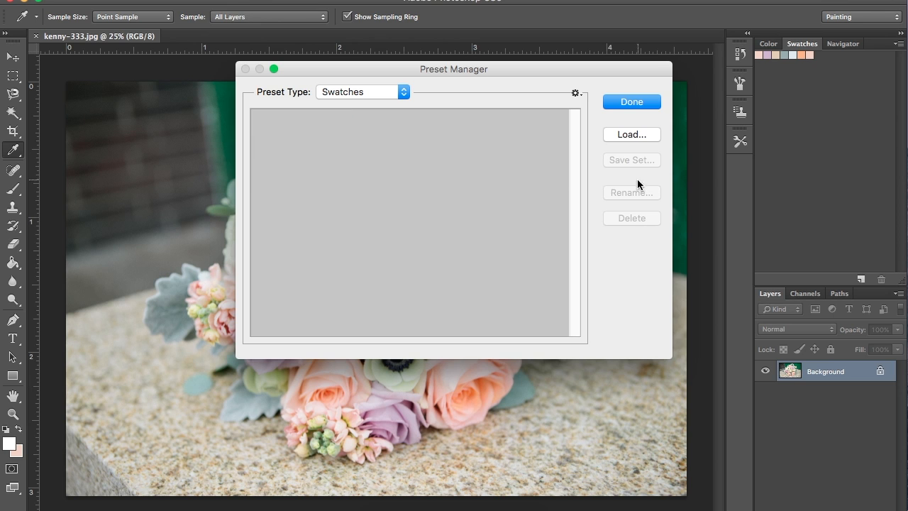
{"action": "left_click", "coordinate": [616, 102]}
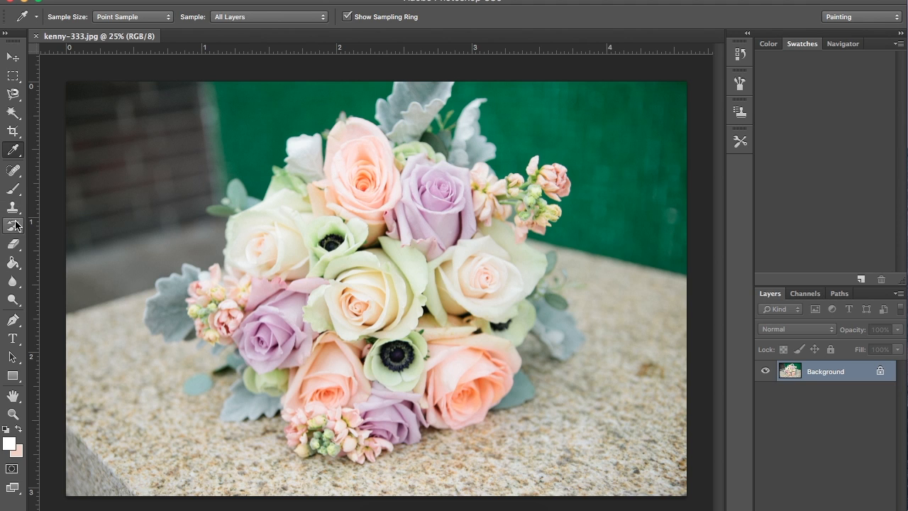
Step: Review the current background color in the Color Picker
{"action": "left_click", "coordinate": [19, 453]}
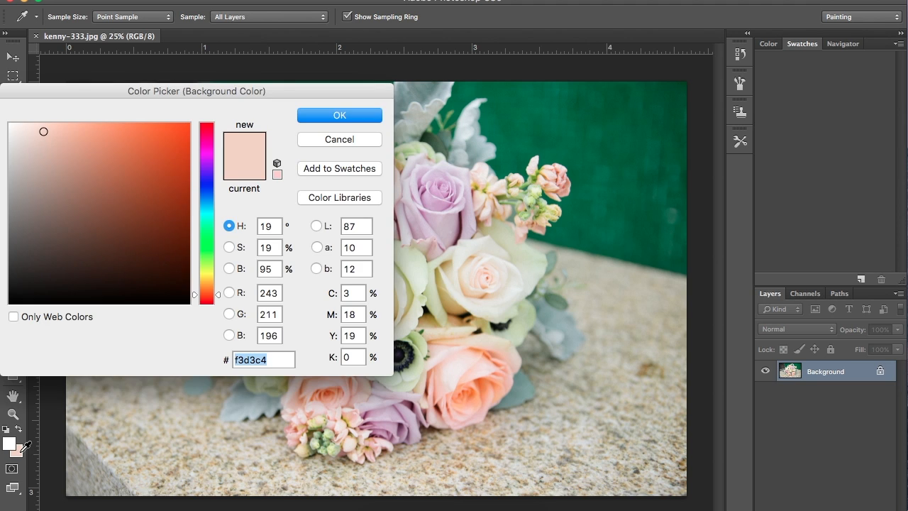
{"action": "left_click", "coordinate": [339, 116]}
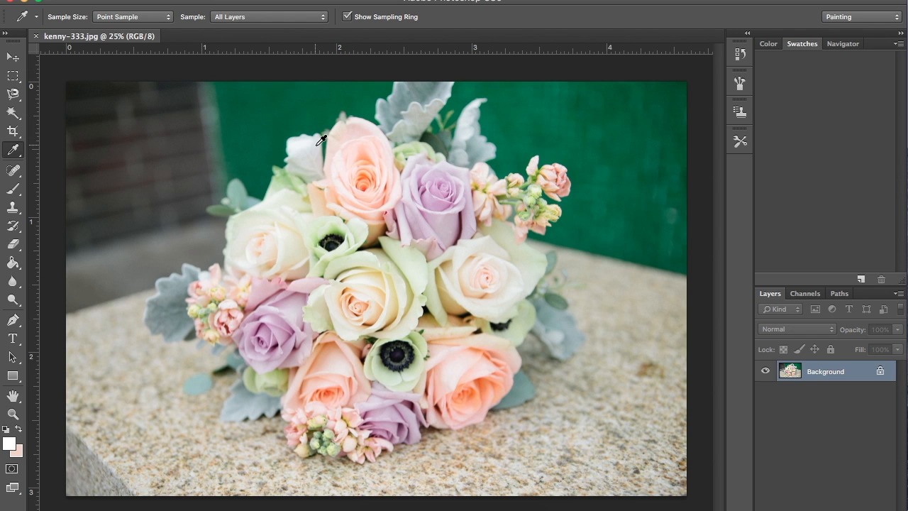
Step: Apply the Crystallize filter to the bouquet photo with a cell size of 55
{"action": "left_click", "coordinate": [406, 0]}
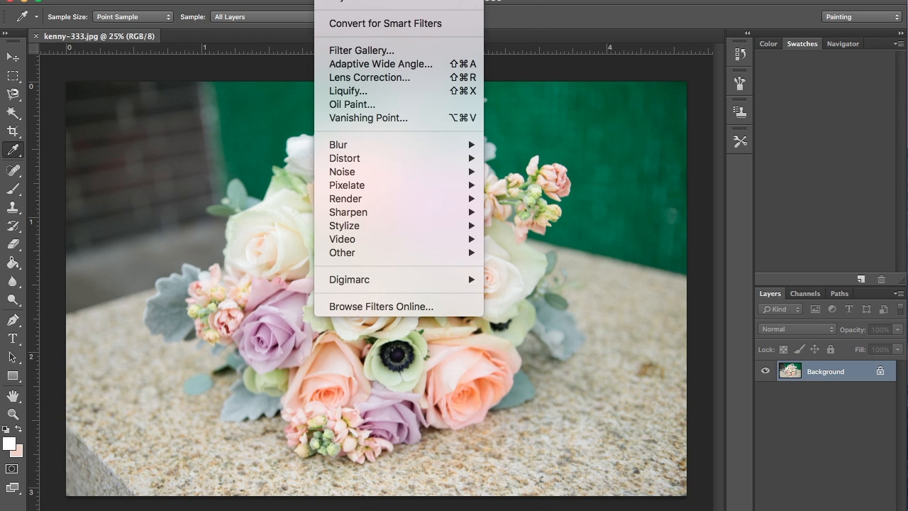
{"action": "mouse_move", "coordinate": [435, 184]}
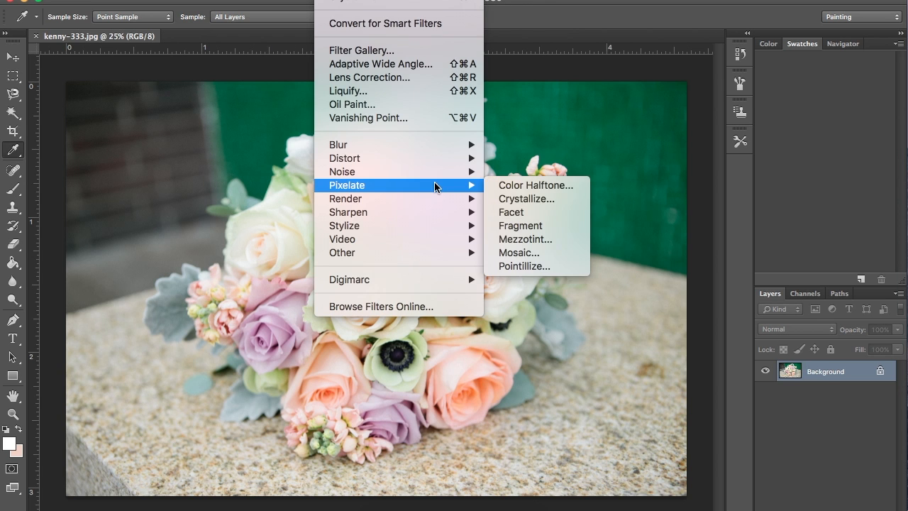
{"action": "left_click", "coordinate": [525, 199]}
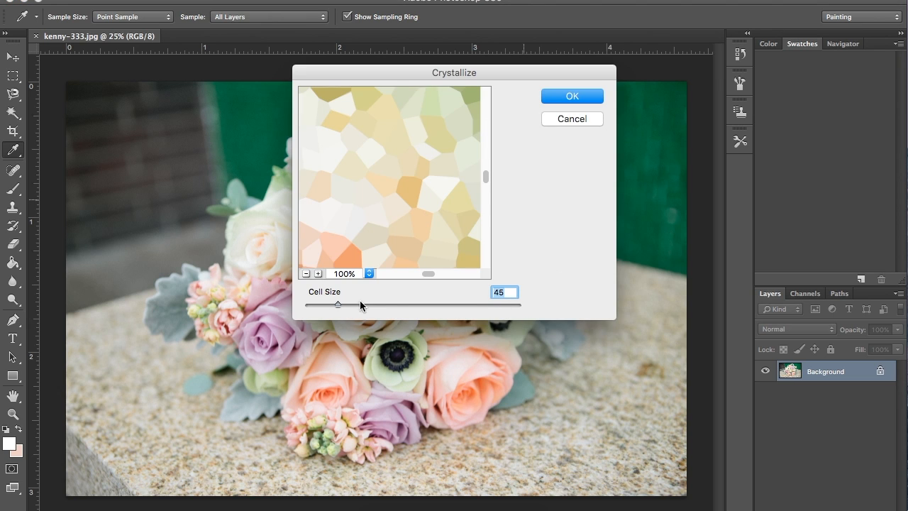
{"action": "left_click_drag", "start_coordinate": [339, 300], "coordinate": [345, 304]}
{"action": "left_click", "coordinate": [305, 274]}
{"action": "left_click", "coordinate": [306, 273]}
{"action": "left_click", "coordinate": [305, 274]}
{"action": "left_click", "coordinate": [305, 274]}
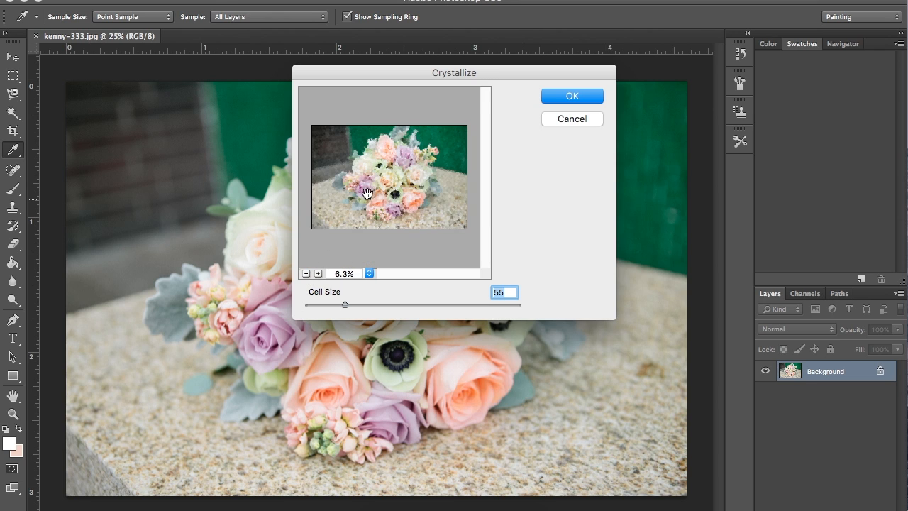
{"action": "left_click", "coordinate": [580, 97]}
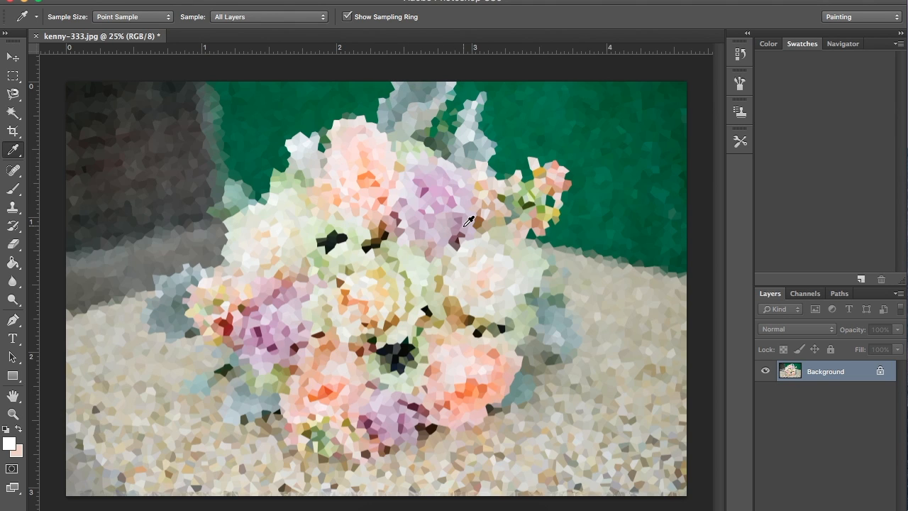
Step: Sample cream, pale pink and pink tones from the crystallized flowers and save each as a new swatch with its default name
{"action": "scroll", "coordinate": [468, 221], "scroll_direction": "up", "scroll_amount": 3}
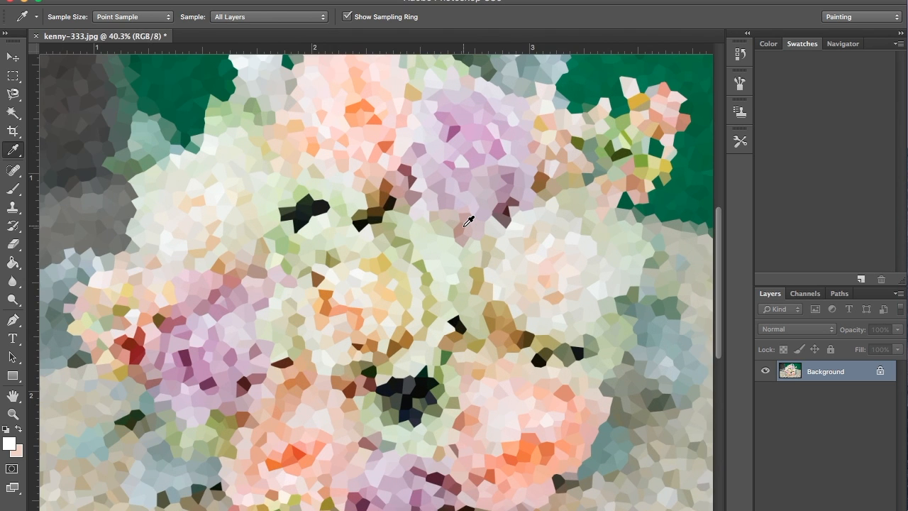
{"action": "scroll", "coordinate": [468, 221], "scroll_direction": "up", "scroll_amount": 1}
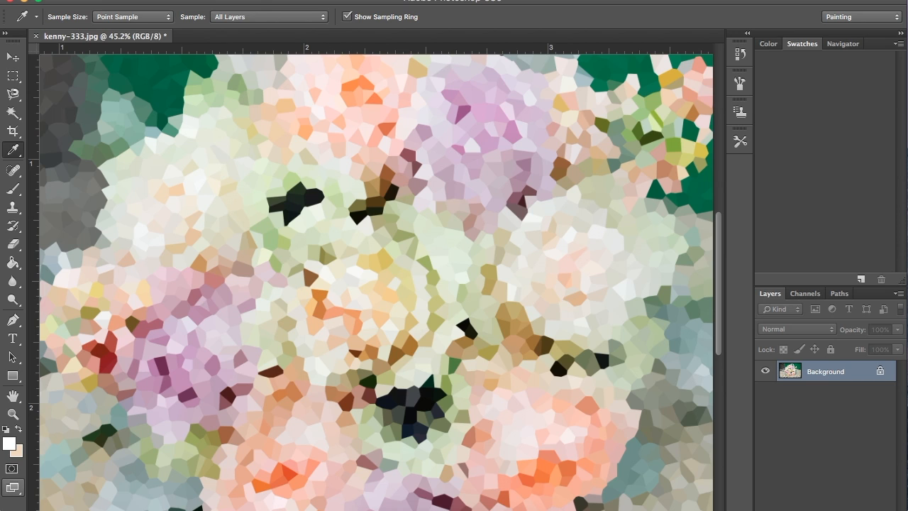
{"action": "left_click", "coordinate": [859, 279]}
{"action": "left_click", "coordinate": [602, 202]}
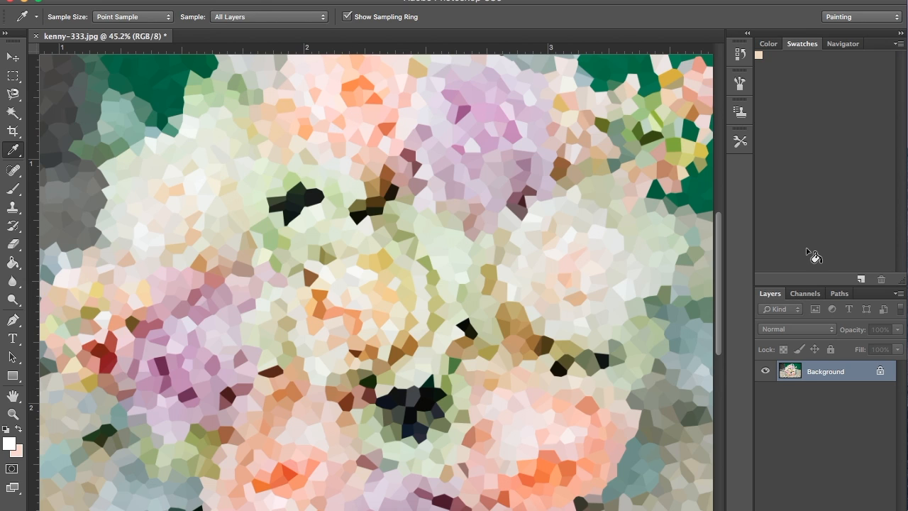
{"action": "left_click", "coordinate": [860, 279]}
{"action": "left_click", "coordinate": [608, 204]}
{"action": "left_click", "coordinate": [860, 278]}
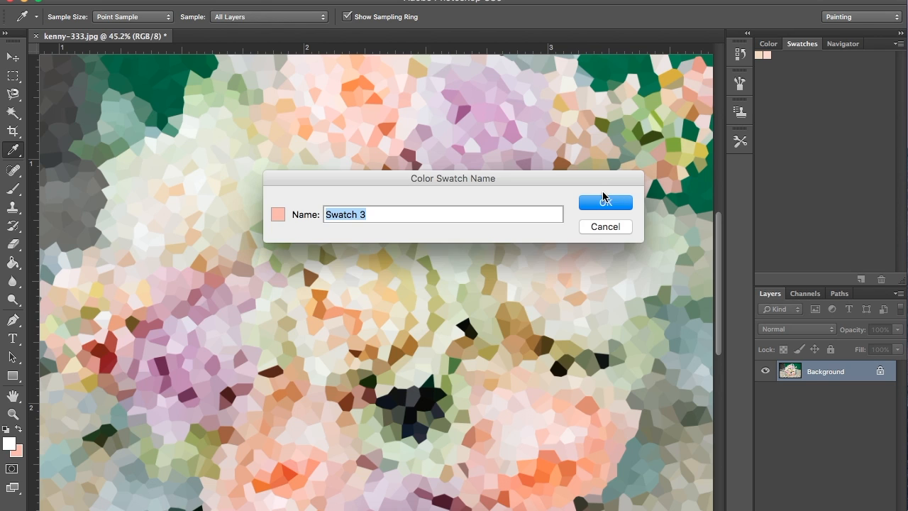
{"action": "left_click", "coordinate": [604, 203]}
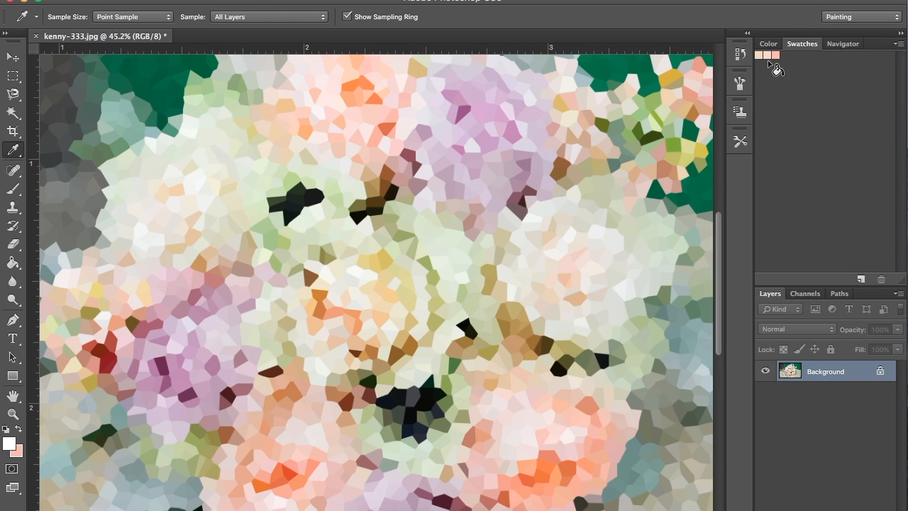
Step: Sample a salmon tone from the small upper flowers and coral and orange from the lower peach rose, saving each as a swatch
{"action": "left_click", "coordinate": [704, 70], "text": "alt"}
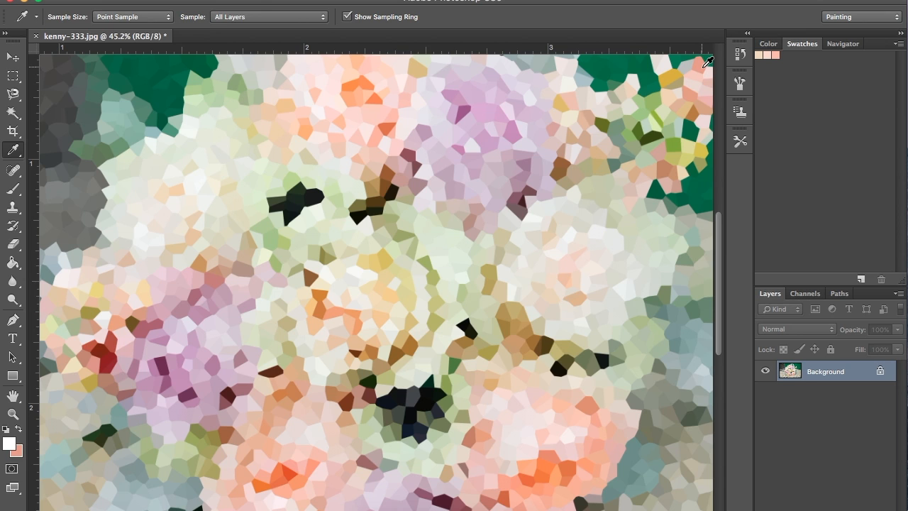
{"action": "left_click", "coordinate": [861, 279]}
{"action": "left_click", "coordinate": [605, 203]}
{"action": "left_click", "coordinate": [562, 457]}
{"action": "left_click", "coordinate": [861, 279]}
{"action": "left_click", "coordinate": [605, 203]}
{"action": "left_click", "coordinate": [547, 456]}
{"action": "left_click", "coordinate": [861, 279]}
{"action": "left_click", "coordinate": [595, 199]}
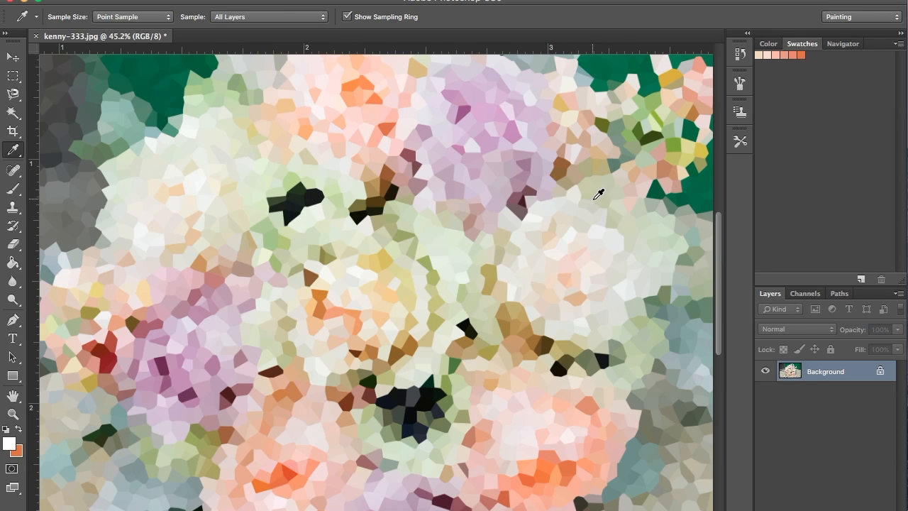
Step: Sample a vivid orange from the center of the lower peach rose and save it as a swatch
{"action": "left_click", "coordinate": [384, 289]}
{"action": "scroll", "coordinate": [377, 213], "scroll_direction": "up", "scroll_amount": 1}
{"action": "scroll", "coordinate": [464, 398], "scroll_direction": "down", "scroll_amount": 5}
{"action": "left_click", "coordinate": [528, 350]}
{"action": "left_click", "coordinate": [860, 279]}
{"action": "left_click", "coordinate": [592, 205]}
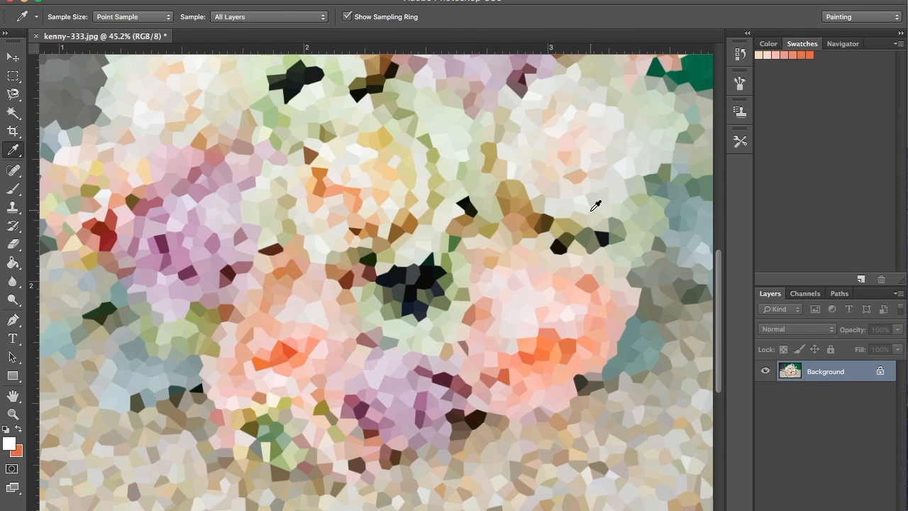
Step: Sample two dark red tones from the small red flower beside the left purple bloom, saving each as a swatch
{"action": "scroll", "coordinate": [145, 207], "scroll_direction": "up", "scroll_amount": 1}
{"action": "left_click", "coordinate": [106, 256]}
{"action": "left_click", "coordinate": [860, 279]}
{"action": "left_click", "coordinate": [593, 204]}
{"action": "left_click", "coordinate": [105, 256]}
{"action": "left_click", "coordinate": [861, 279]}
{"action": "left_click", "coordinate": [590, 204]}
Step: Sample two golden yellow tones from the small yellow blooms on the bouquet's upper right side, saving each as a swatch
{"action": "scroll", "coordinate": [262, 276], "scroll_direction": "up", "scroll_amount": 5}
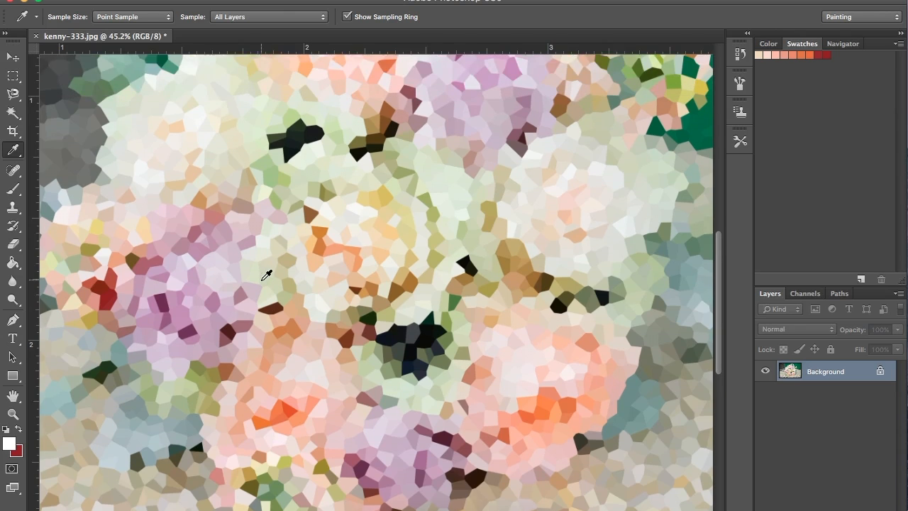
{"action": "left_click", "coordinate": [703, 218]}
{"action": "left_click", "coordinate": [861, 279]}
{"action": "left_click", "coordinate": [593, 204]}
{"action": "left_click", "coordinate": [669, 145]}
{"action": "left_click", "coordinate": [861, 280]}
{"action": "left_click", "coordinate": [593, 204]}
Step: Sample lighter yellow tones from the cream rose in the bouquet's center and save three new swatches
{"action": "scroll", "coordinate": [362, 267], "scroll_direction": "down", "scroll_amount": 6}
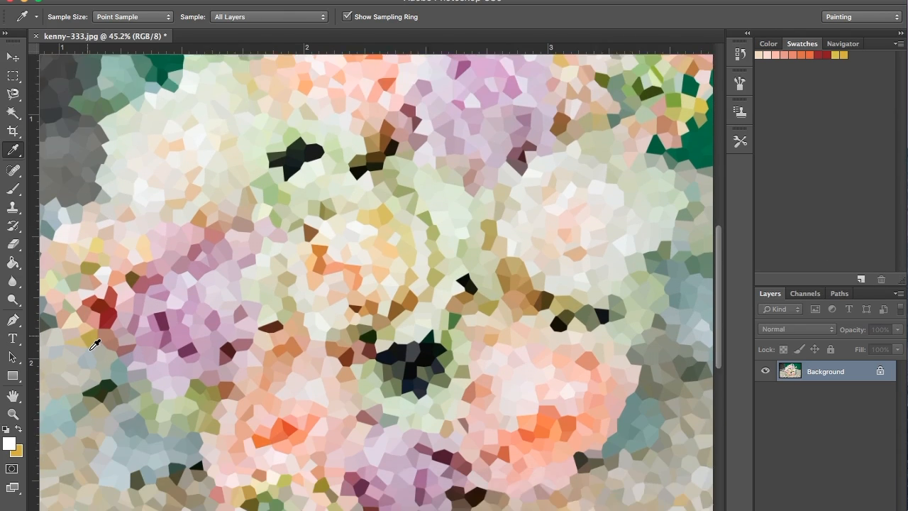
{"action": "left_click", "coordinate": [387, 126]}
{"action": "left_click", "coordinate": [861, 279]}
{"action": "left_click", "coordinate": [597, 203]}
{"action": "left_click", "coordinate": [861, 280]}
{"action": "left_click", "coordinate": [592, 203]}
{"action": "left_click", "coordinate": [861, 279]}
{"action": "left_click", "coordinate": [597, 205]}
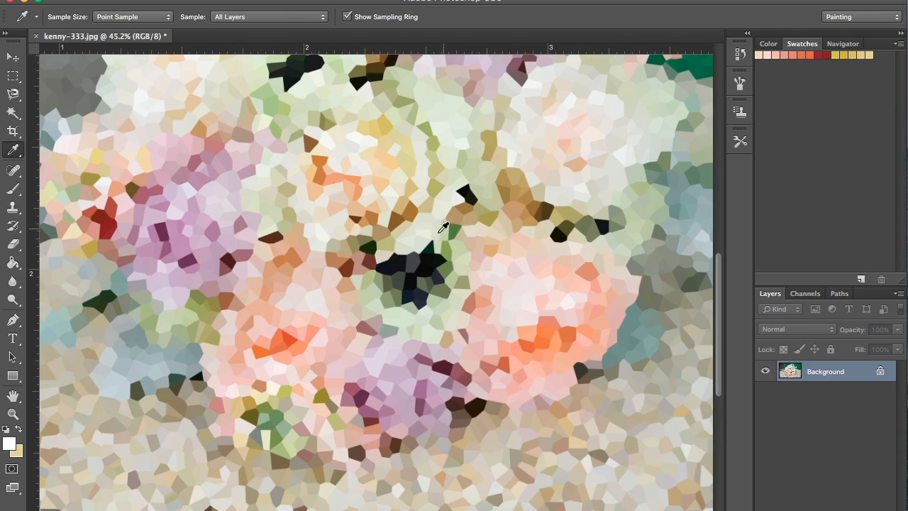
Step: Sample two light green tones from the pale green petals of the bouquet, saving each as a swatch
{"action": "scroll", "coordinate": [333, 170], "scroll_direction": "up", "scroll_amount": 4}
{"action": "left_click", "coordinate": [296, 161]}
{"action": "left_click", "coordinate": [861, 280]}
{"action": "left_click", "coordinate": [594, 203]}
{"action": "left_click", "coordinate": [332, 173]}
{"action": "left_click", "coordinate": [861, 279]}
{"action": "left_click", "coordinate": [594, 203]}
Step: Sample two medium green tones from the bouquet's greenery and save each as a swatch
{"action": "scroll", "coordinate": [635, 178], "scroll_direction": "up", "scroll_amount": 1}
{"action": "left_click", "coordinate": [637, 131]}
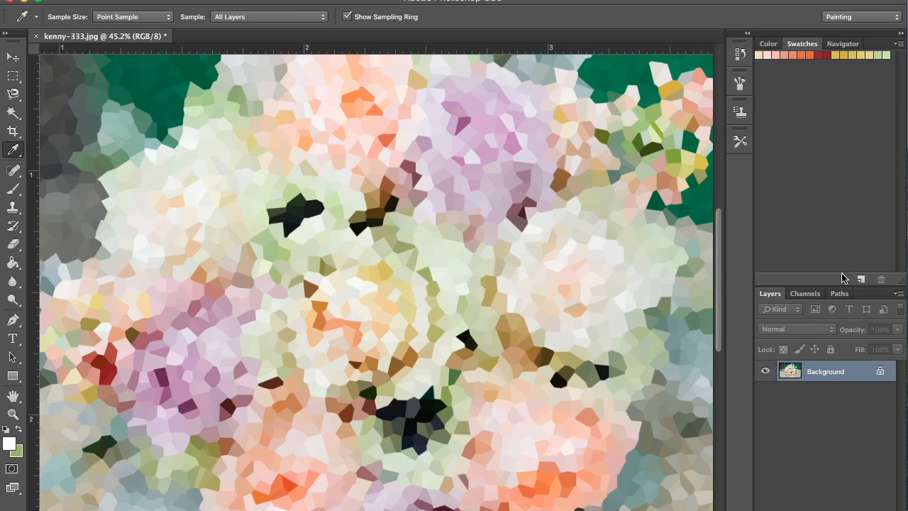
{"action": "left_click", "coordinate": [432, 415]}
{"action": "left_click", "coordinate": [861, 280]}
{"action": "left_click", "coordinate": [600, 204]}
{"action": "left_click", "coordinate": [542, 303]}
{"action": "left_click", "coordinate": [861, 279]}
{"action": "left_click", "coordinate": [604, 227]}
Step: Add a darker green from the greenery and a grayish teal from the leaf beside the lower peach rose as swatches
{"action": "left_click", "coordinate": [17, 453]}
{"action": "left_click", "coordinate": [455, 375]}
{"action": "left_click", "coordinate": [339, 115]}
{"action": "left_click", "coordinate": [861, 280]}
{"action": "left_click", "coordinate": [588, 205]}
{"action": "scroll", "coordinate": [587, 205], "scroll_direction": "down", "scroll_amount": 5}
{"action": "left_click", "coordinate": [641, 332]}
{"action": "left_click", "coordinate": [861, 279]}
{"action": "left_click", "coordinate": [590, 203]}
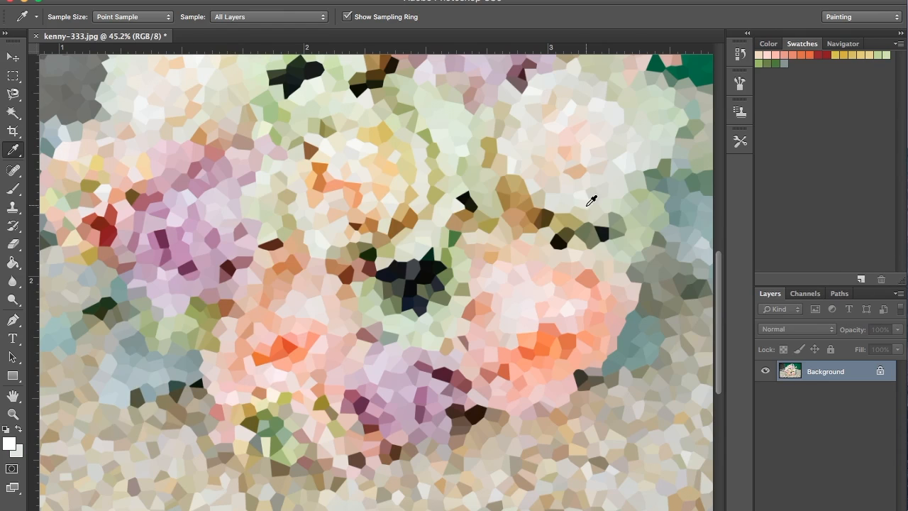
Step: Sample muted blue and teal tones from the bouquet's outer leaves, saving each as a swatch with its default name
{"action": "left_click", "coordinate": [69, 352]}
{"action": "left_click", "coordinate": [861, 279]}
{"action": "key", "text": "Return"}
{"action": "left_click", "coordinate": [123, 289]}
{"action": "left_click", "coordinate": [861, 279]}
{"action": "key", "text": "Return"}
Step: Sample plum, mauve and lavender tones from the left purple flower, saving each as a swatch
{"action": "left_click", "coordinate": [165, 230]}
{"action": "left_click", "coordinate": [861, 279]}
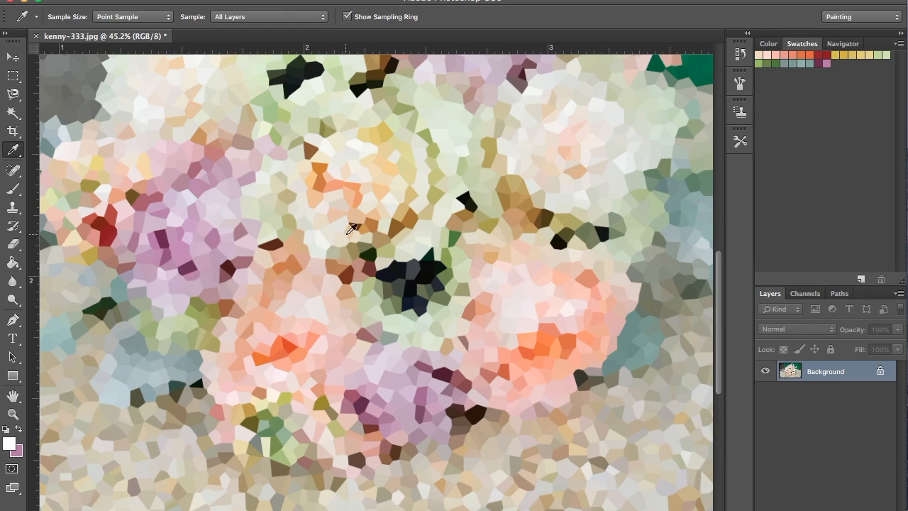
{"action": "left_click", "coordinate": [614, 208]}
{"action": "left_click", "coordinate": [200, 191]}
{"action": "left_click", "coordinate": [861, 279]}
{"action": "left_click", "coordinate": [595, 205]}
{"action": "left_click", "coordinate": [861, 279]}
{"action": "left_click", "coordinate": [595, 205]}
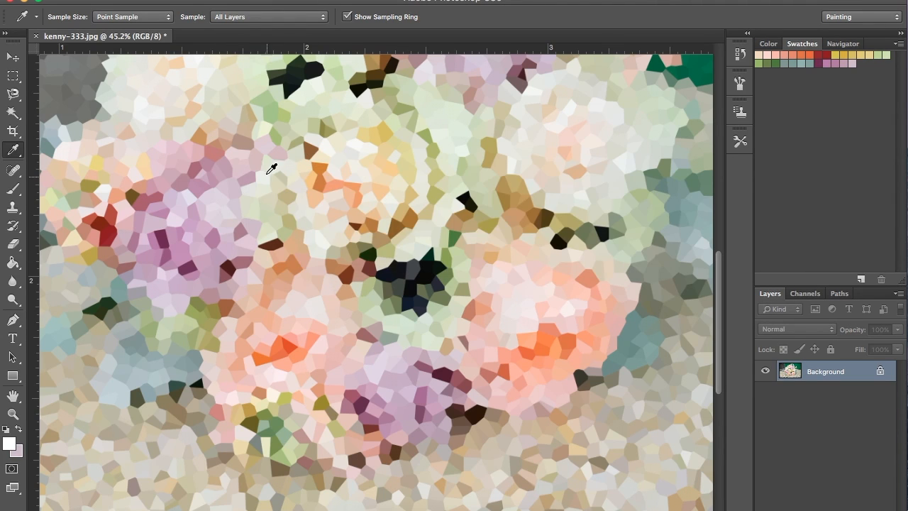
Step: Sample two pale pinkish lavender tones from the upper edge of the left purple flower, saving each as a swatch
{"action": "left_click", "coordinate": [239, 170]}
{"action": "left_click", "coordinate": [860, 279]}
{"action": "left_click", "coordinate": [596, 208]}
{"action": "left_click", "coordinate": [254, 149]}
{"action": "left_click", "coordinate": [861, 279]}
{"action": "left_click", "coordinate": [612, 207]}
Step: Activate the Move tool with Auto-Select enabled and try to move the bouquet photo's locked Background layer
{"action": "scroll", "coordinate": [628, 267], "scroll_direction": "up", "scroll_amount": 4}
{"action": "scroll", "coordinate": [614, 293], "scroll_direction": "down", "scroll_amount": 4}
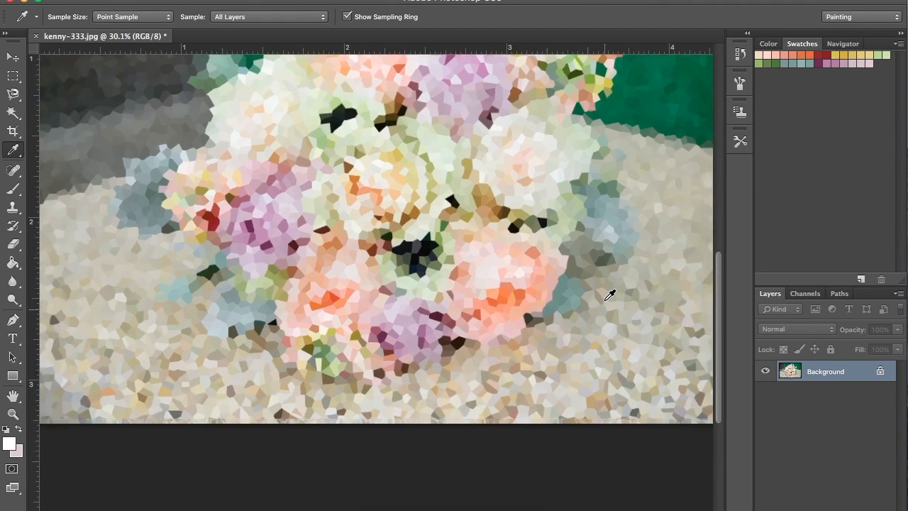
{"action": "scroll", "coordinate": [609, 297], "scroll_direction": "up", "scroll_amount": 2}
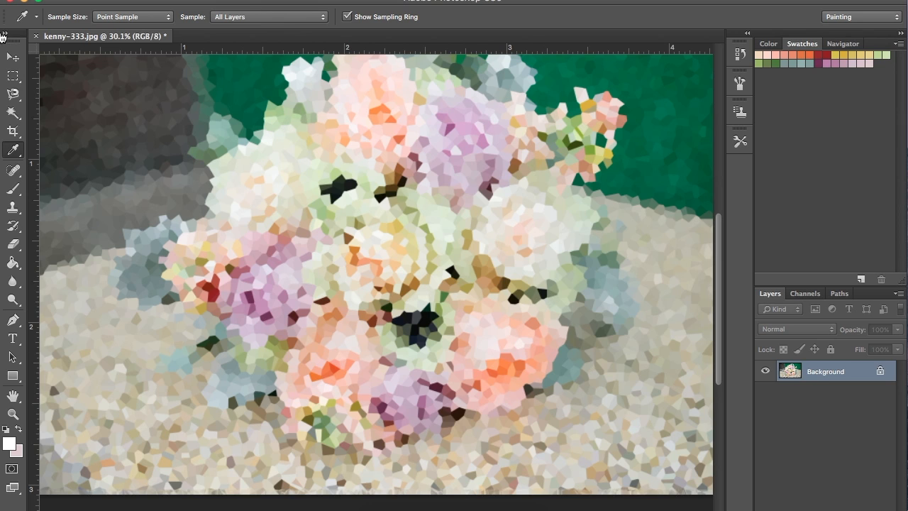
{"action": "left_click", "coordinate": [12, 56]}
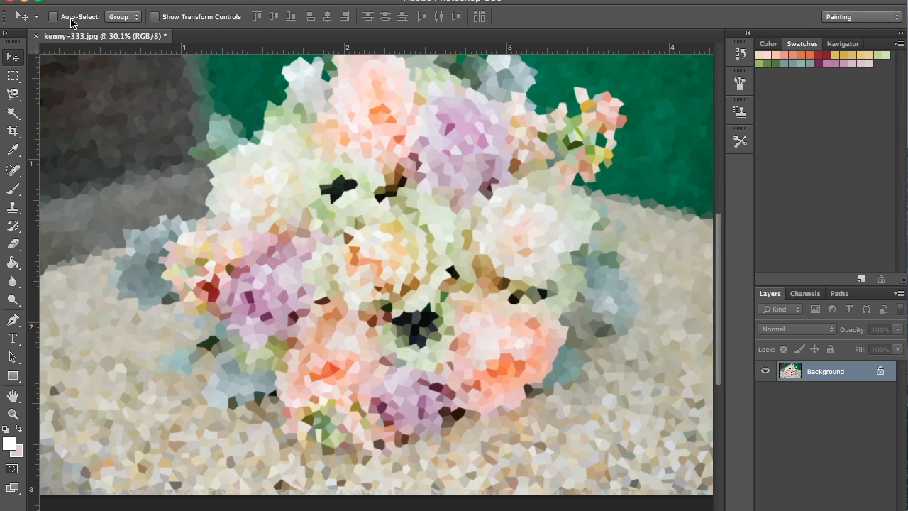
{"action": "left_click_drag", "start_coordinate": [289, 152], "coordinate": [289, 152]}
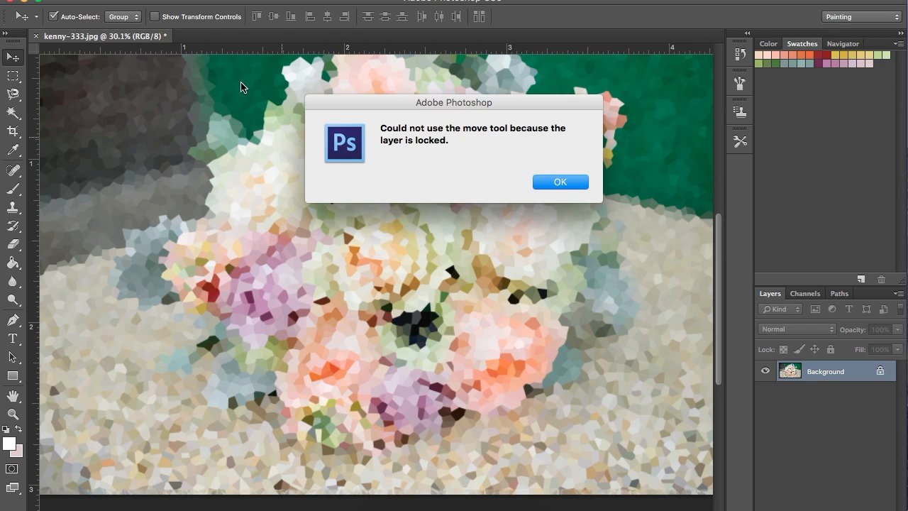
{"action": "left_click", "coordinate": [559, 182]}
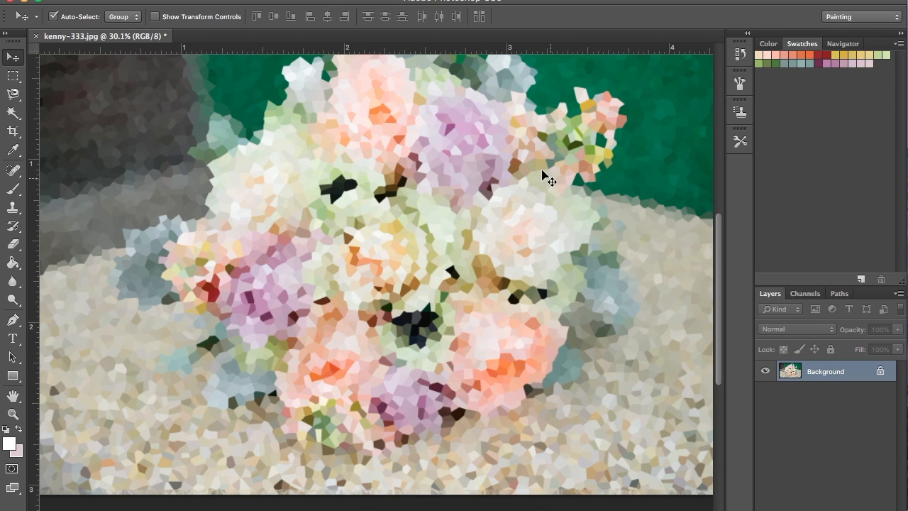
Step: Turn off Auto-Select for the Move tool
{"action": "left_click", "coordinate": [98, 16]}
{"action": "left_click", "coordinate": [117, 16]}
{"action": "left_click", "coordinate": [120, 25]}
{"action": "left_click", "coordinate": [126, 16]}
{"action": "left_click", "coordinate": [129, 8]}
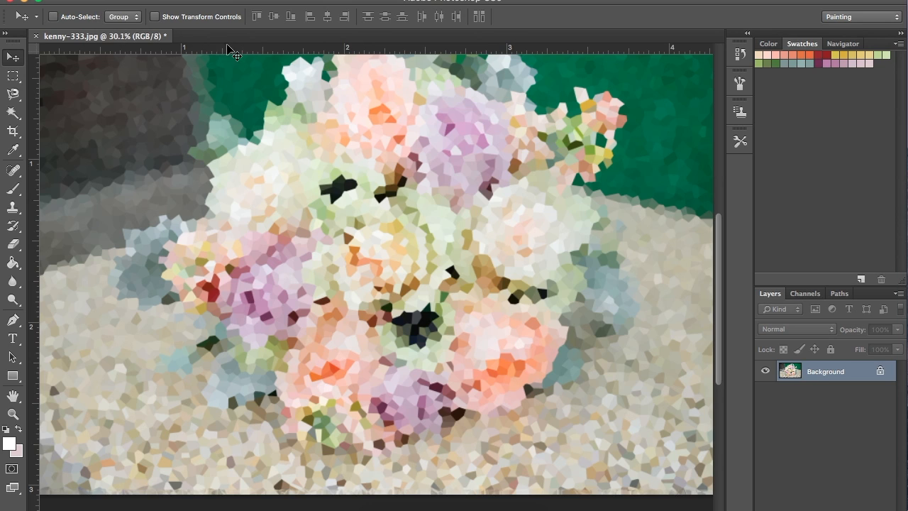